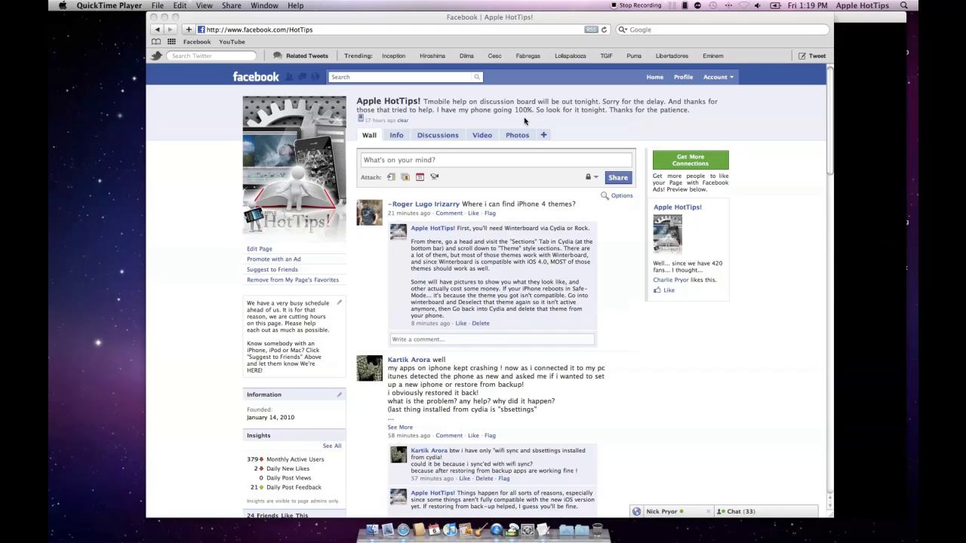
- Close the Facebook browser window and the phone's remote-screen window, and quit Chicken of the VNC
left_click(154, 16)
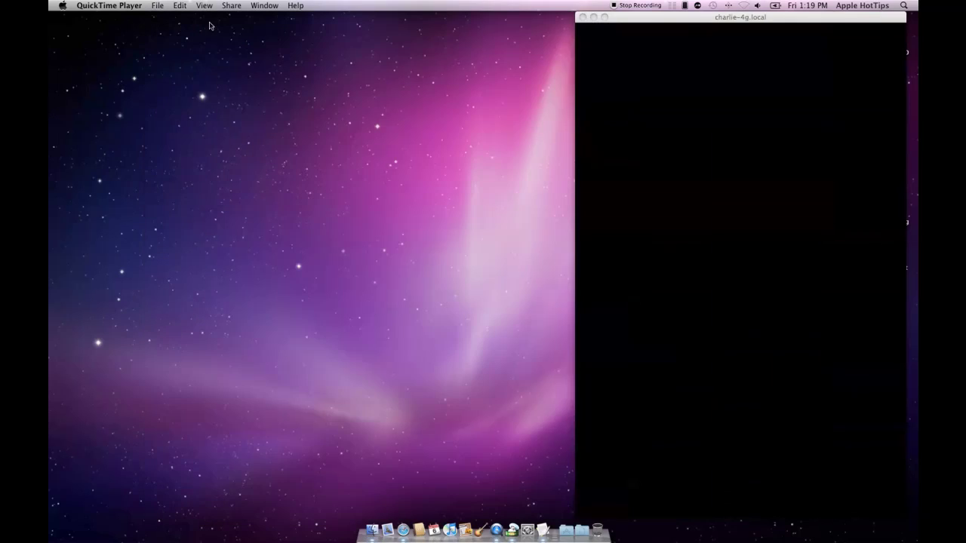
left_click(668, 20)
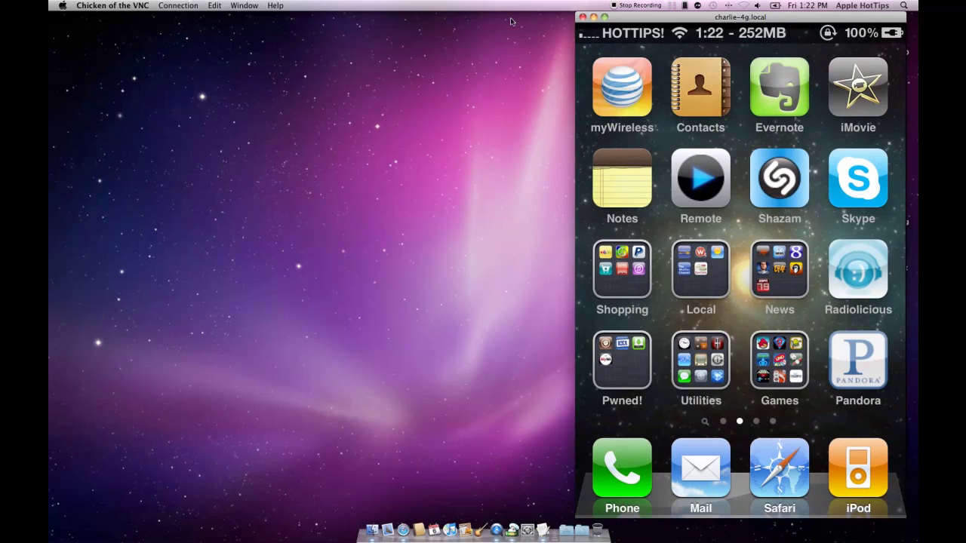
left_click(582, 16)
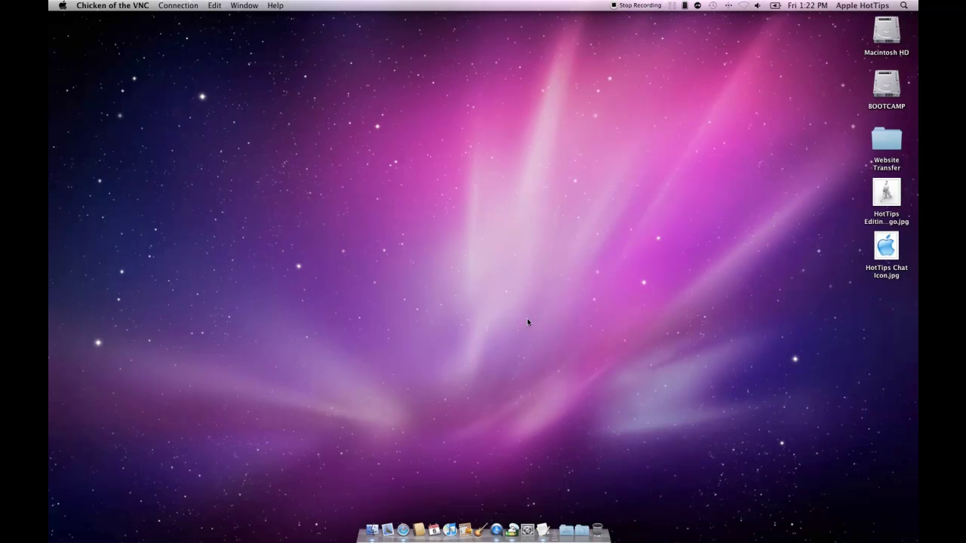
left_click(501, 392)
right_click(512, 530)
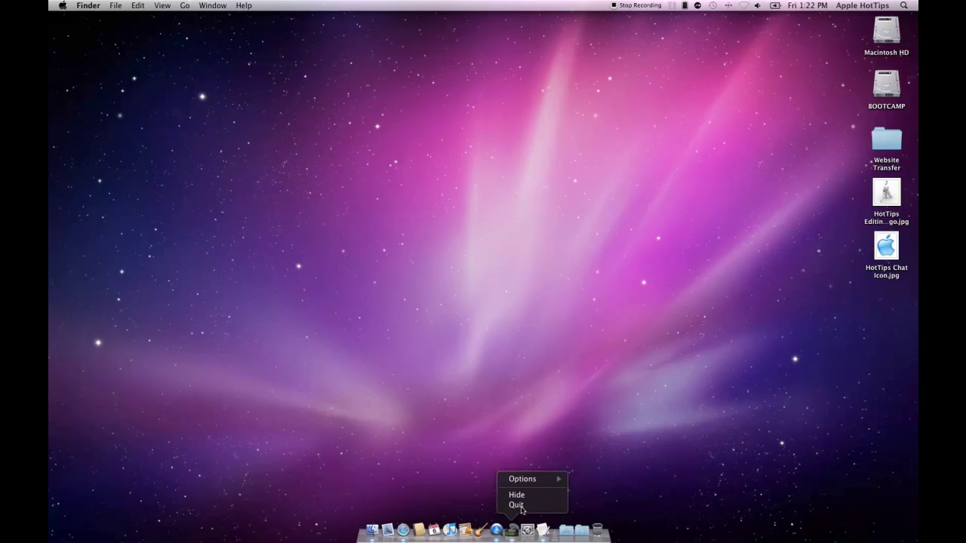
left_click(518, 506)
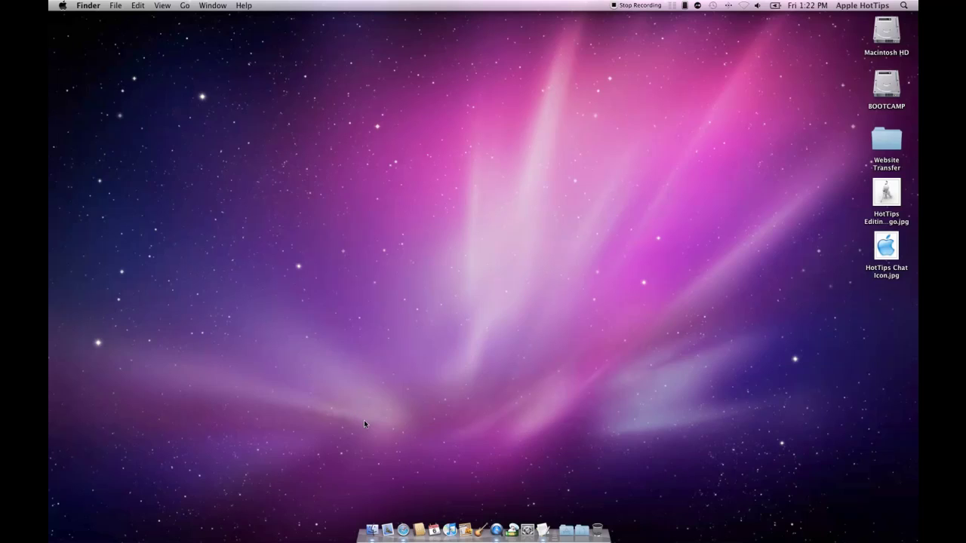
- Open a Finder window, select the shared iPhone and bring up its login prompt
left_click(373, 532)
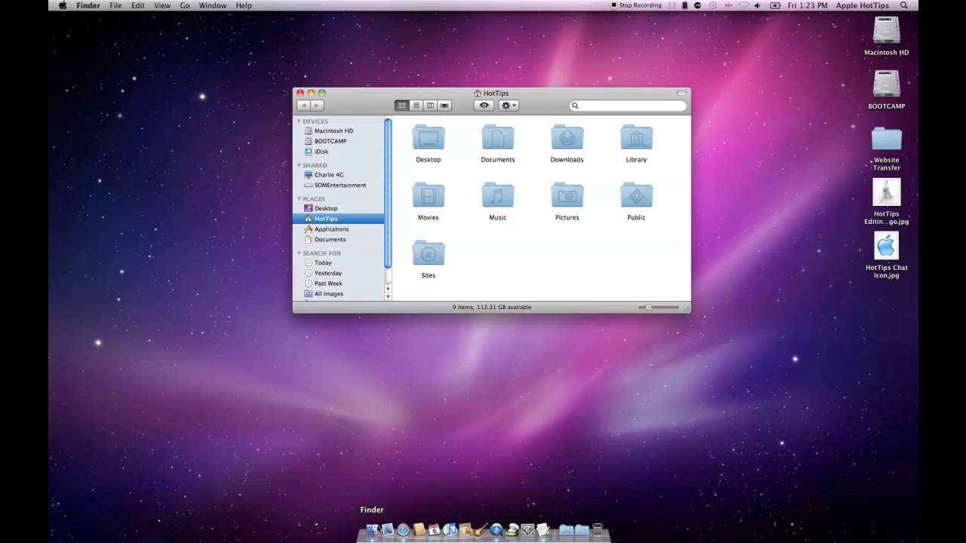
left_click(327, 175)
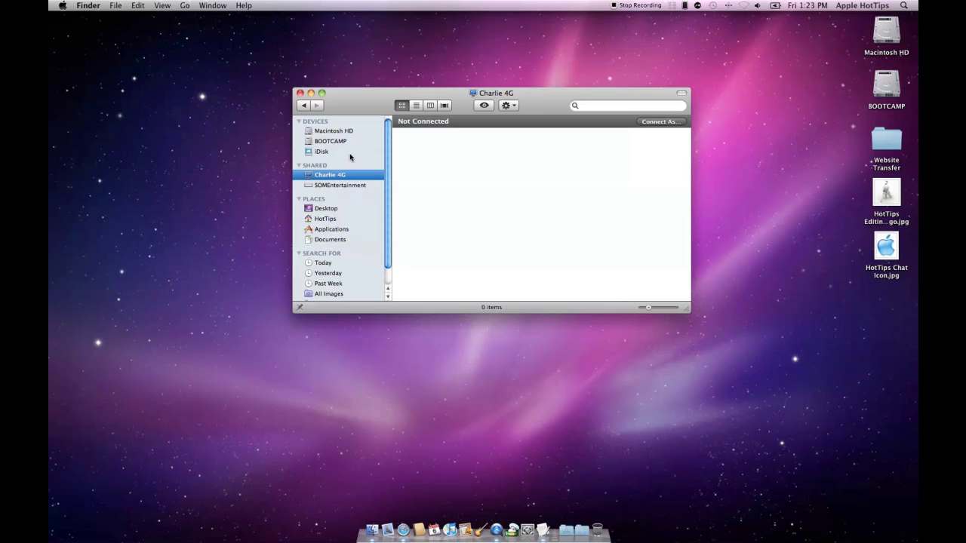
left_click(644, 123)
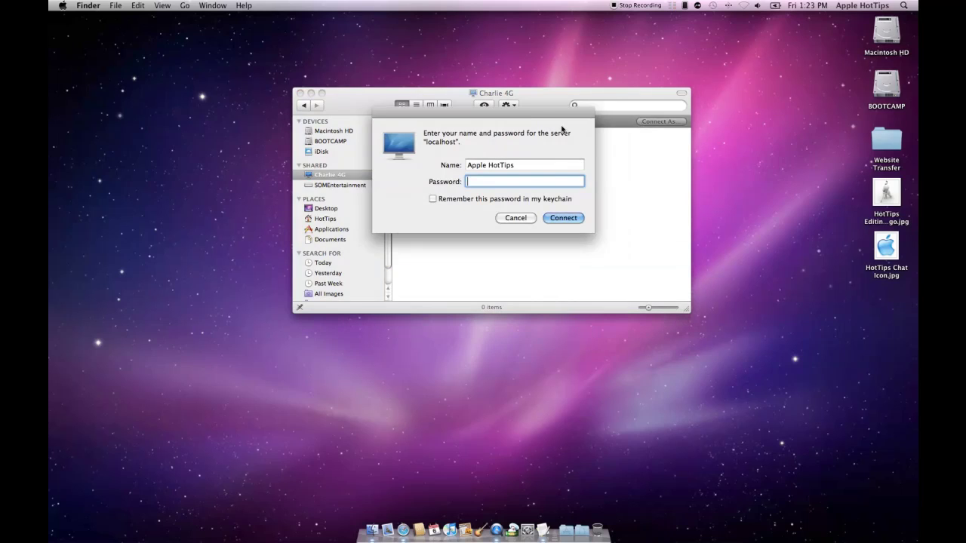
- Connect to the shared iPhone with the name root and the account password
key("Return")
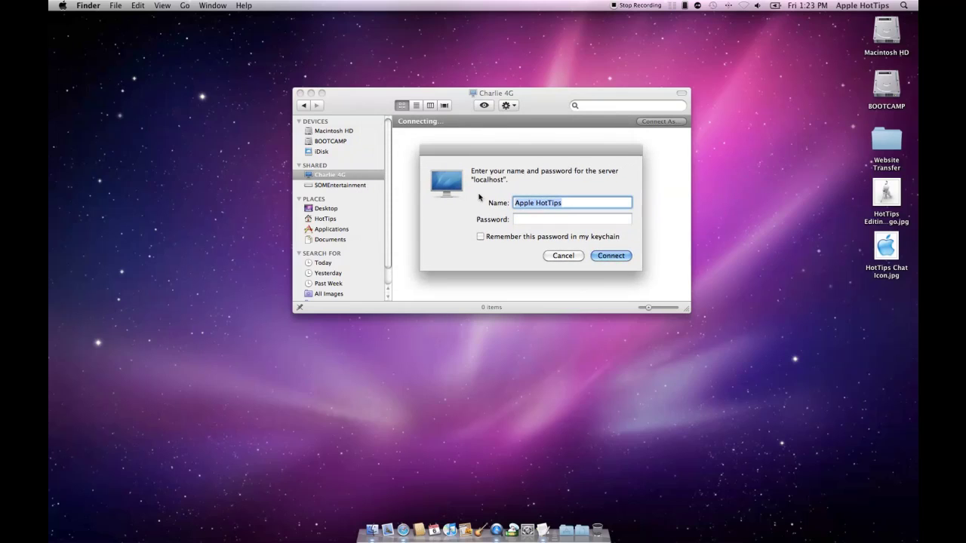
key("BackSpace")
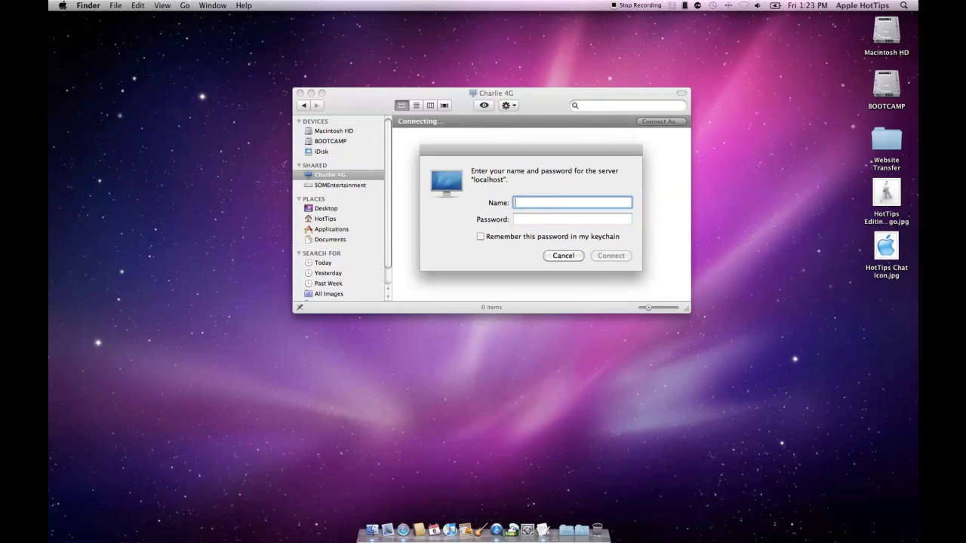
type("root")
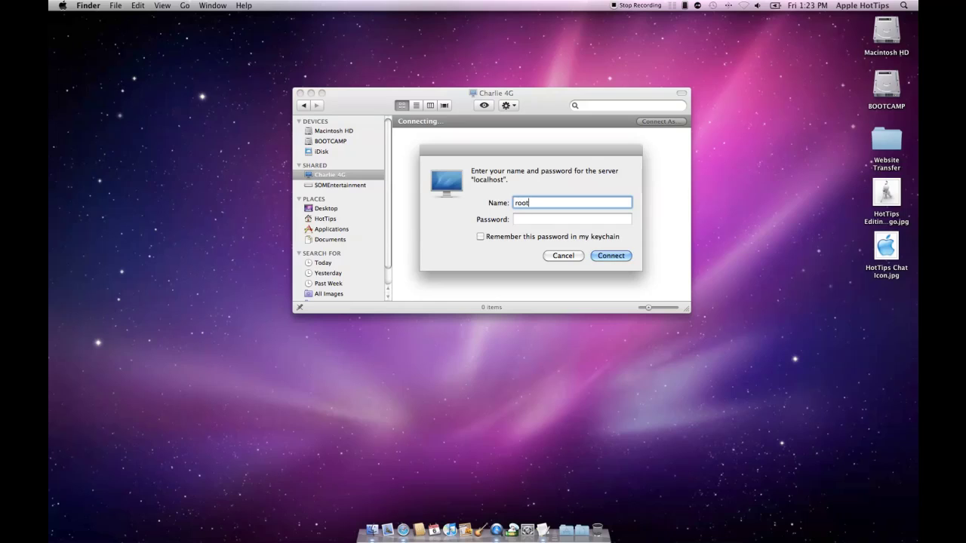
key("Tab")
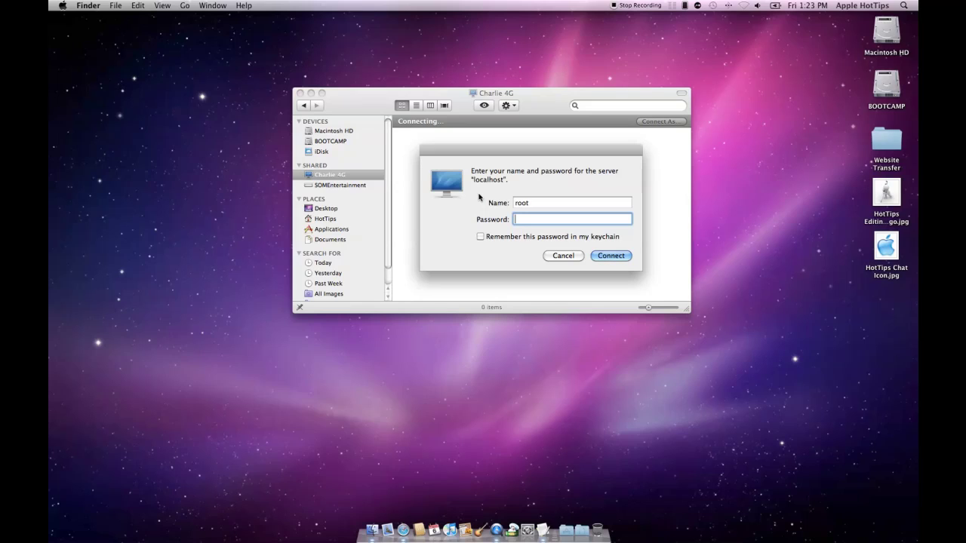
type("ro")
key("BackSpace")
key("BackSpace")
key("BackSpace")
type("••••••••••")
key("Return")
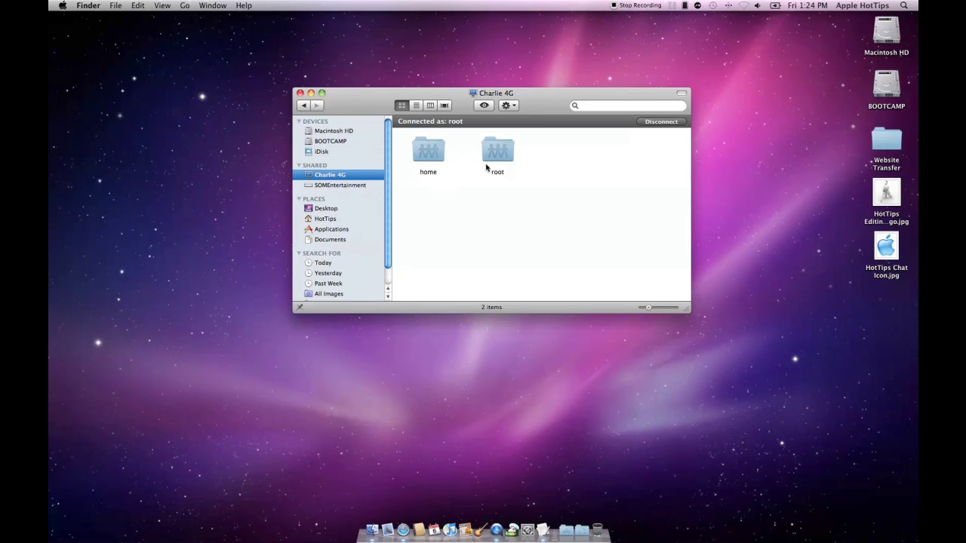
- Open the root share, enlarge its window and go to the folder etc/apt/sources.list.d
double_click(498, 155)
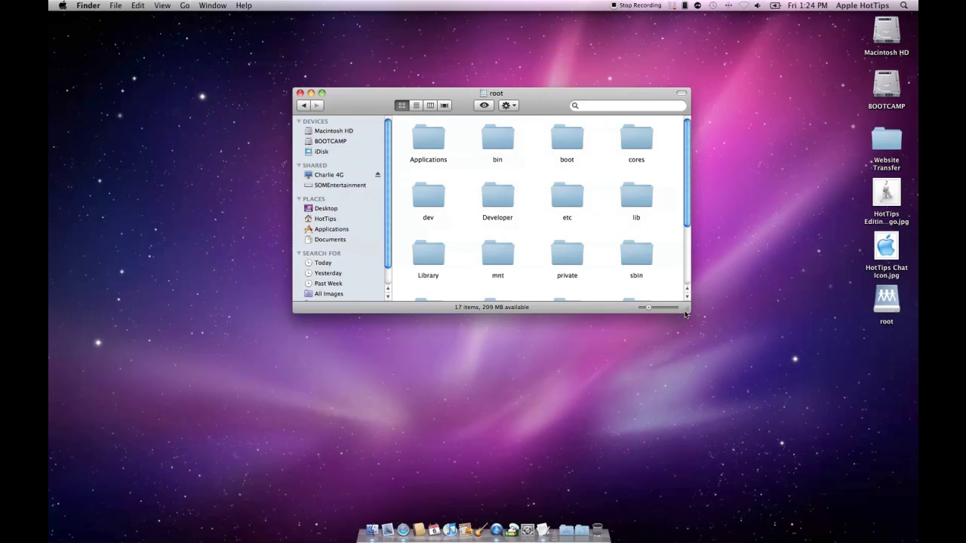
left_click_drag(685, 309, 730, 429)
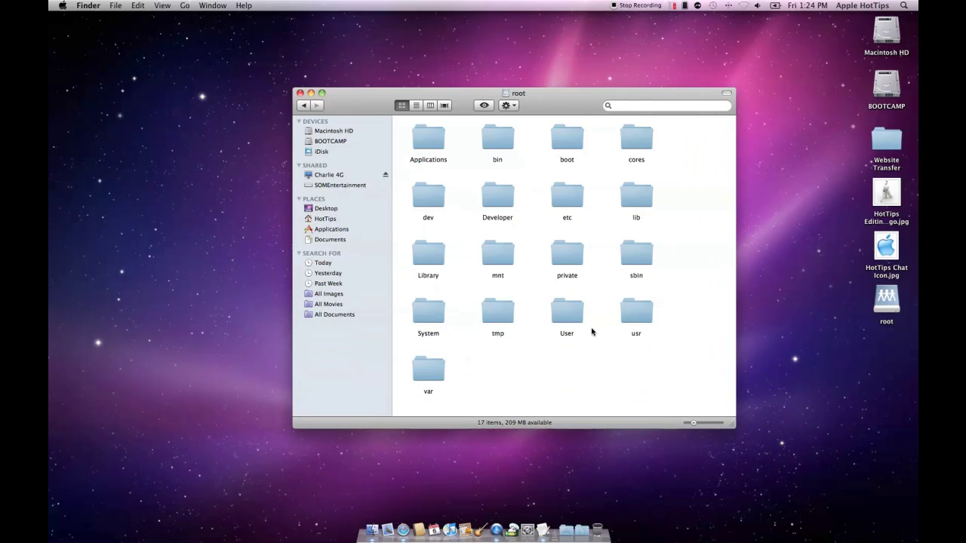
double_click(573, 202)
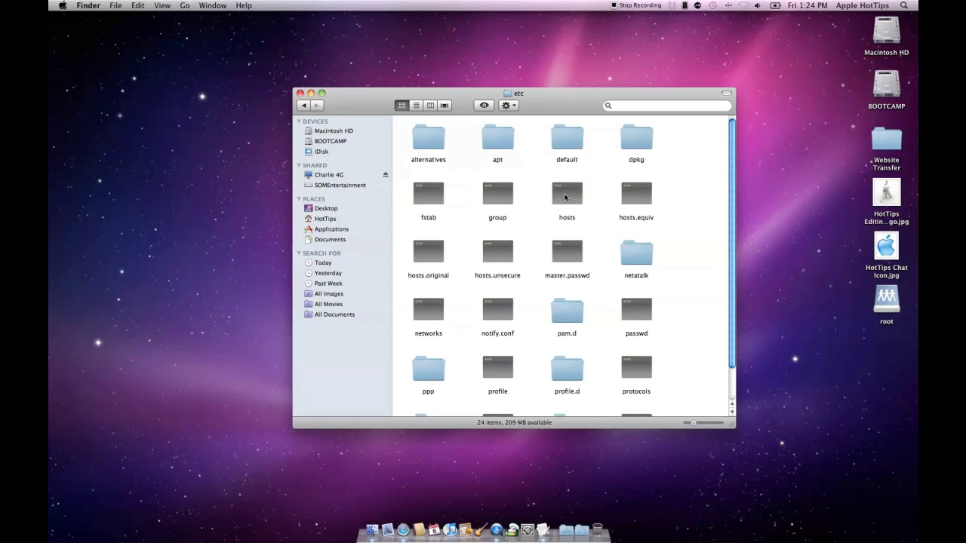
double_click(494, 140)
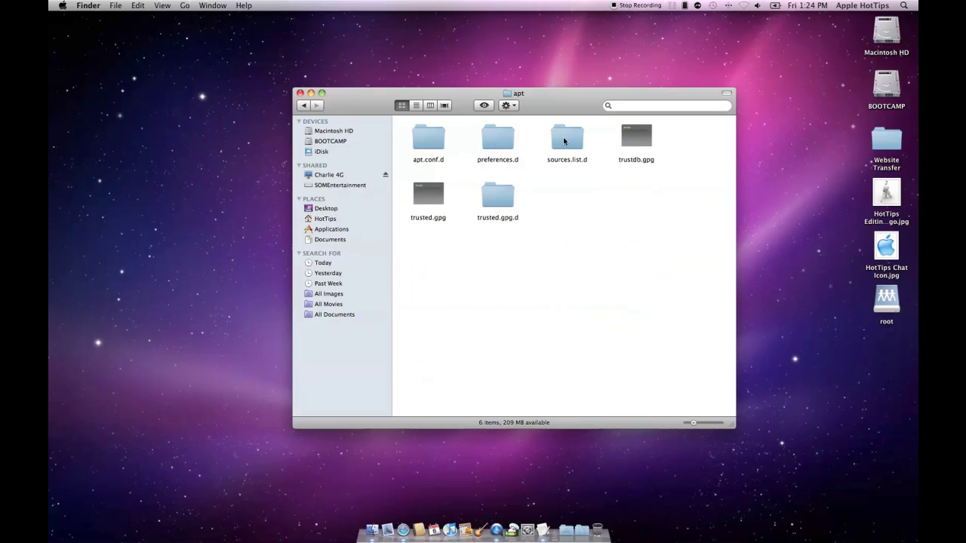
double_click(566, 139)
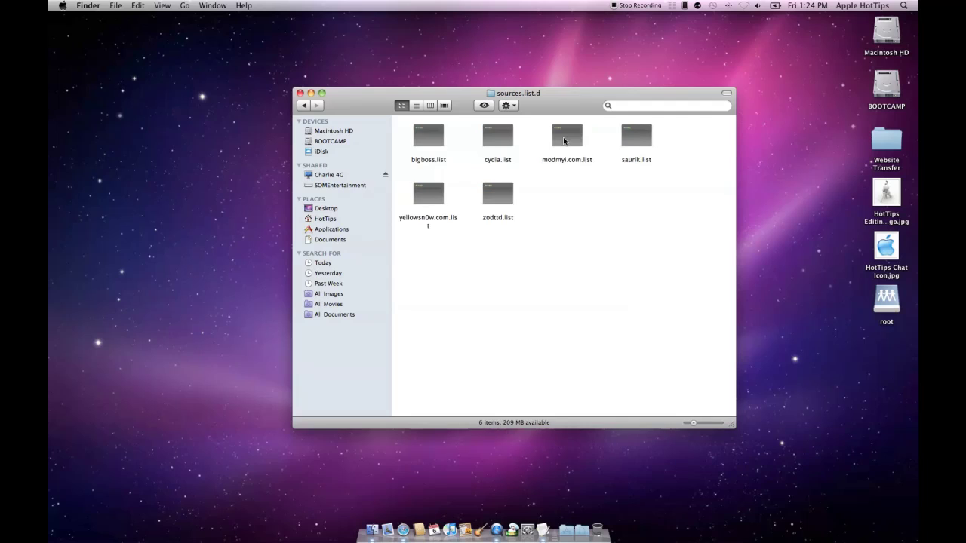
- Open the cydia.list file with TextEdit, chosen from the Applications folder
left_click(498, 141)
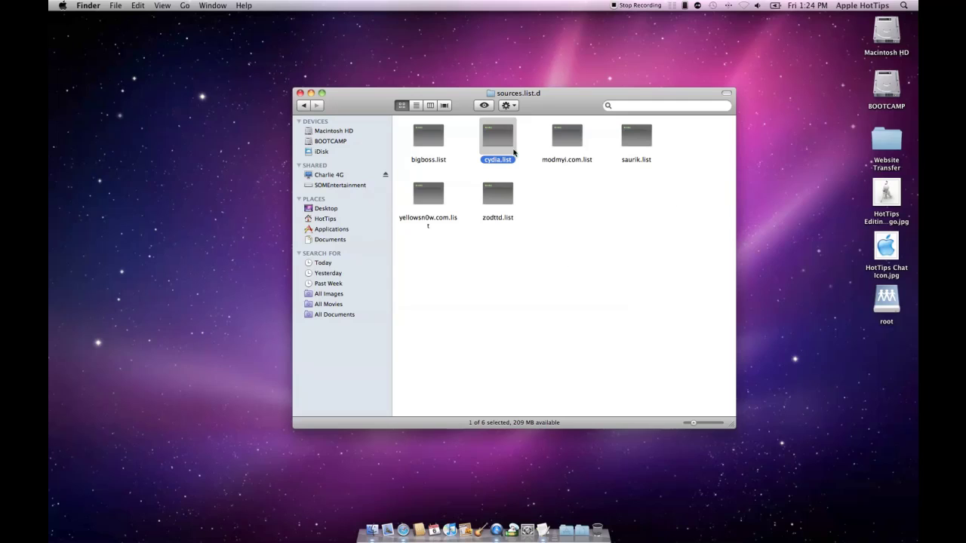
left_click(545, 200)
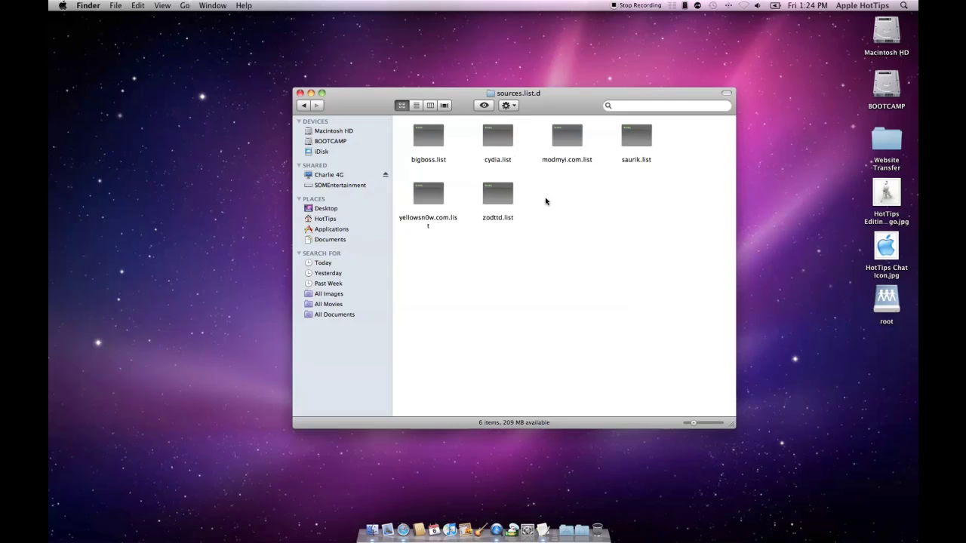
left_click(500, 134)
right_click(507, 140)
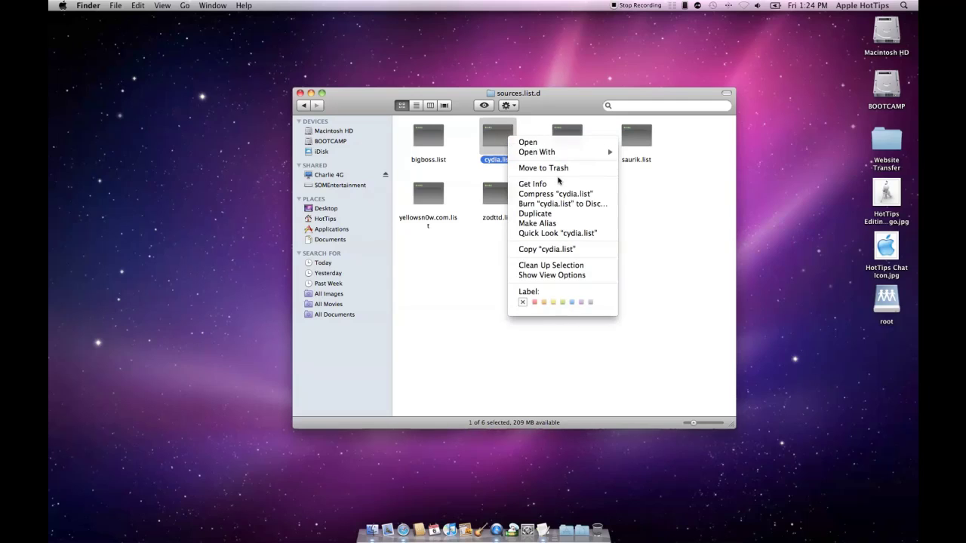
mouse_move(566, 152)
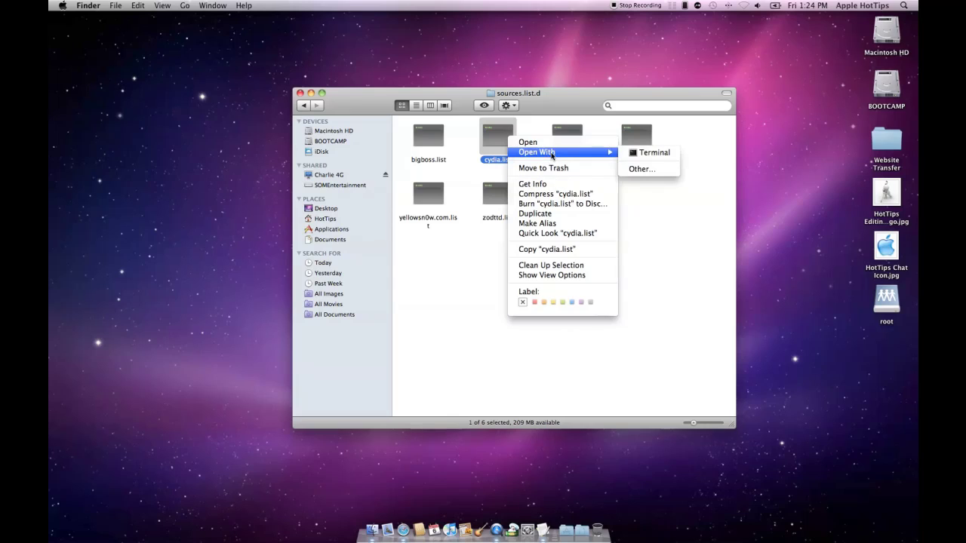
left_click(674, 174)
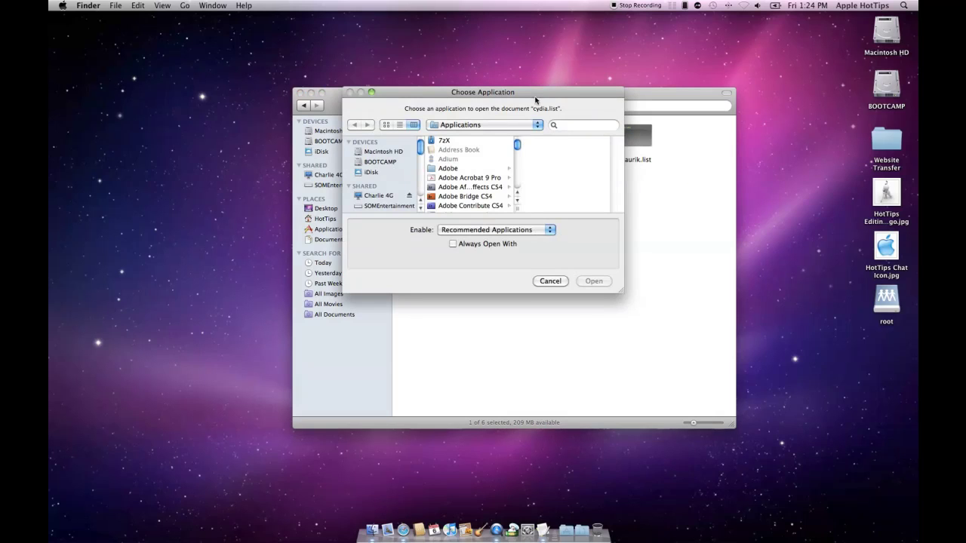
left_click_drag(534, 93, 620, 167)
scroll(562, 243, "down", 15)
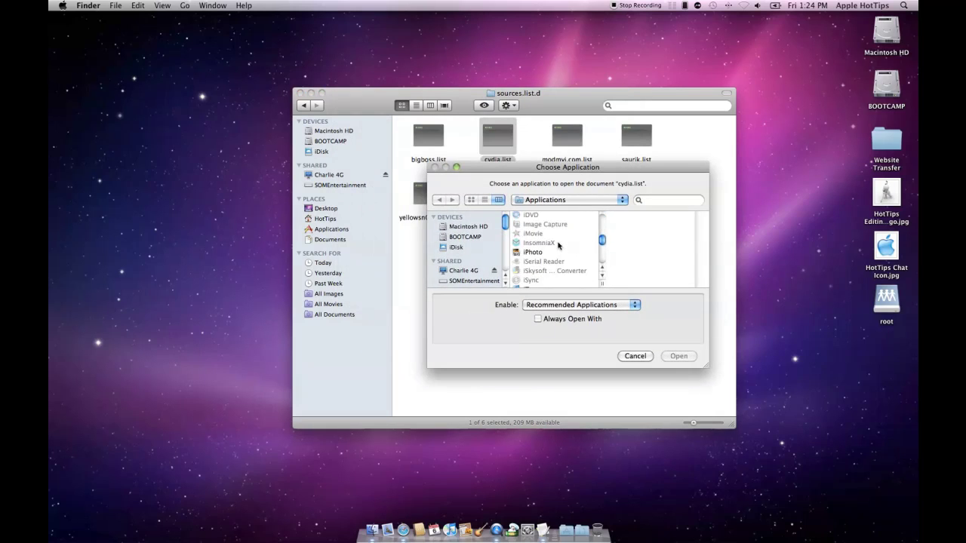
scroll(565, 247, "up", 3)
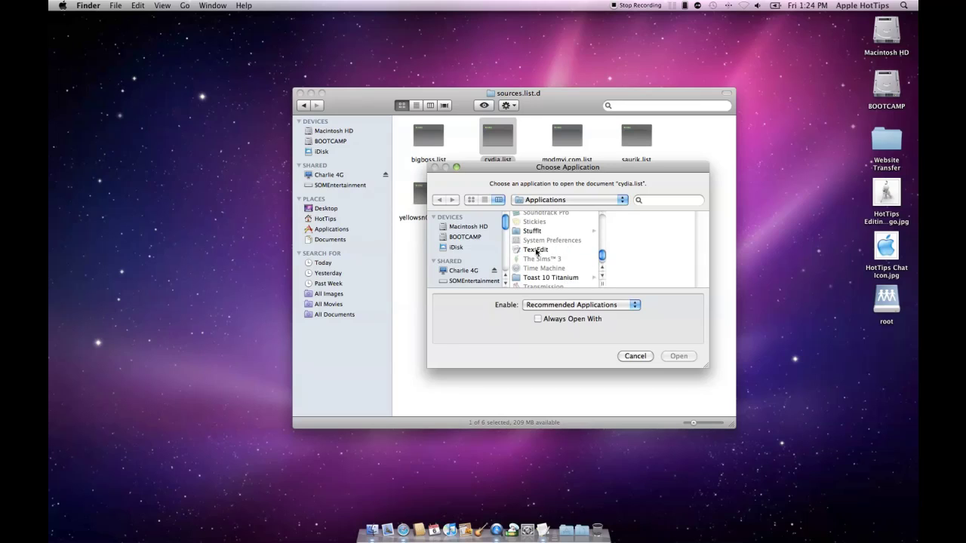
left_click(536, 250)
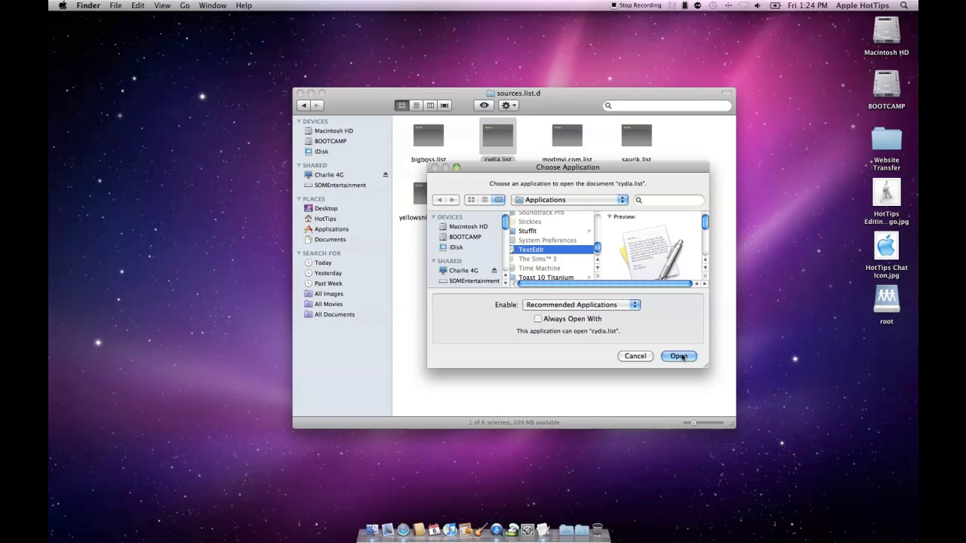
left_click(678, 356)
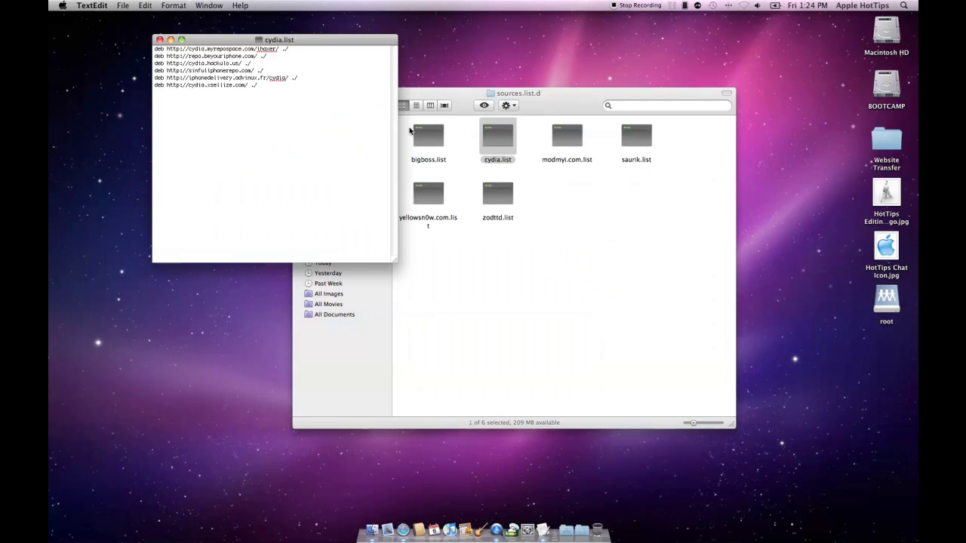
- Enlarge the cydia.list window, set its font size to 18 and move it over the folder window
left_click_drag(397, 263, 475, 332)
left_click(174, 5)
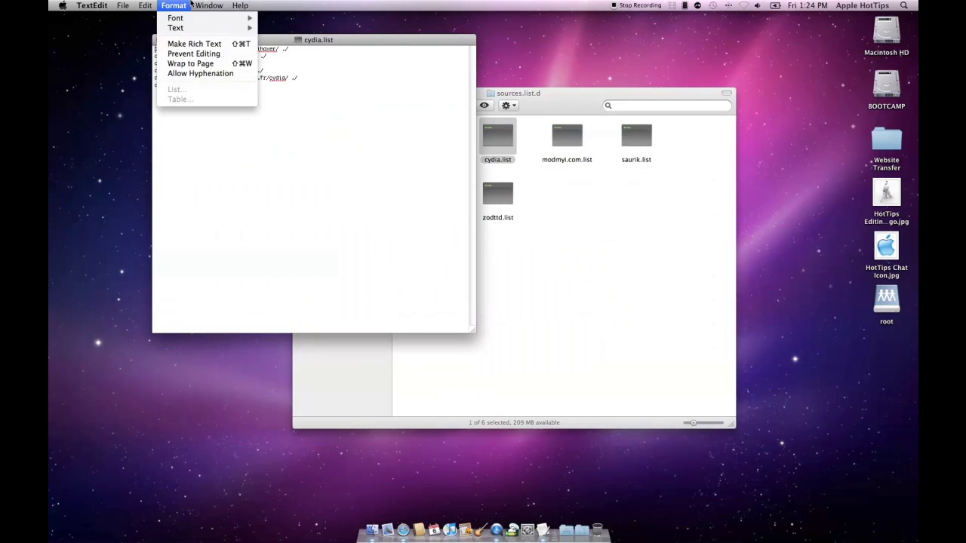
mouse_move(150, 4)
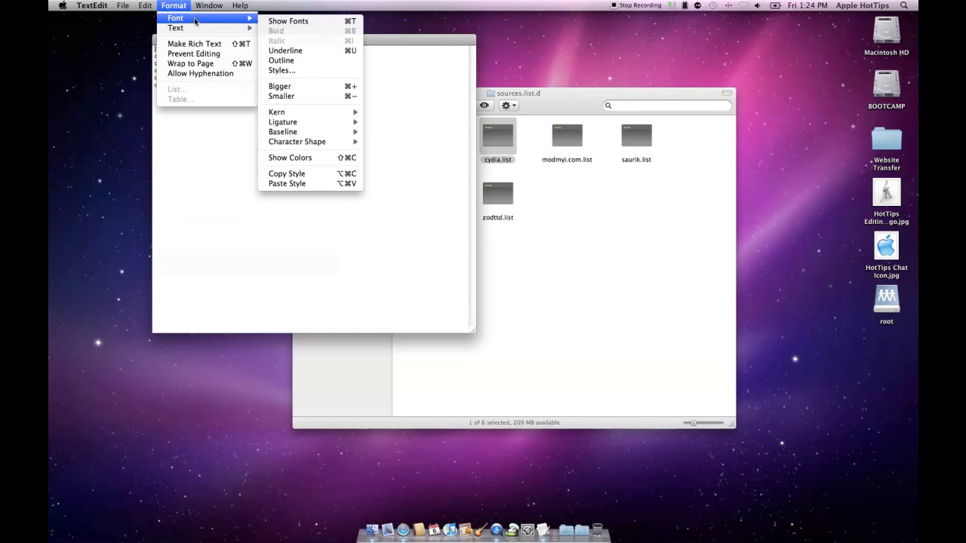
left_click(294, 20)
left_click(856, 476)
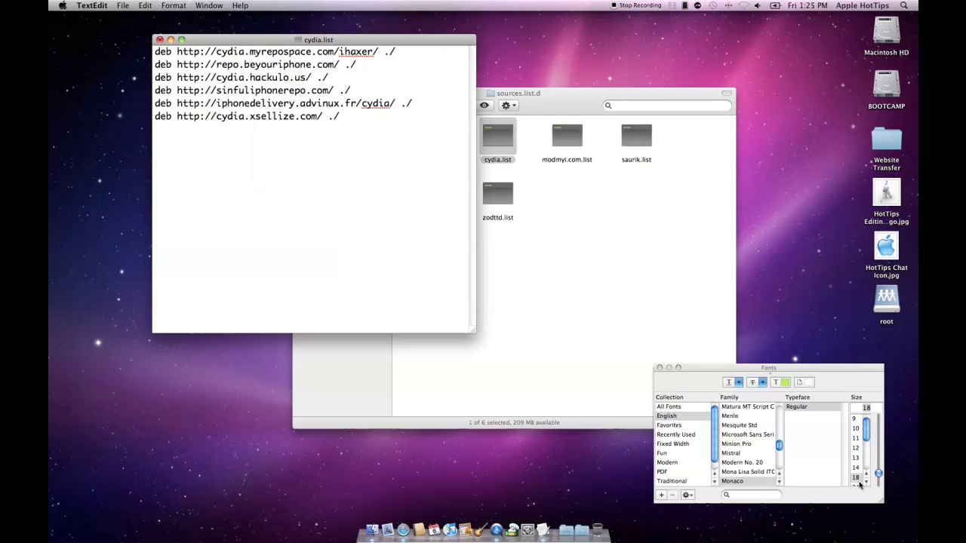
left_click(659, 370)
left_click_drag(394, 39, 645, 125)
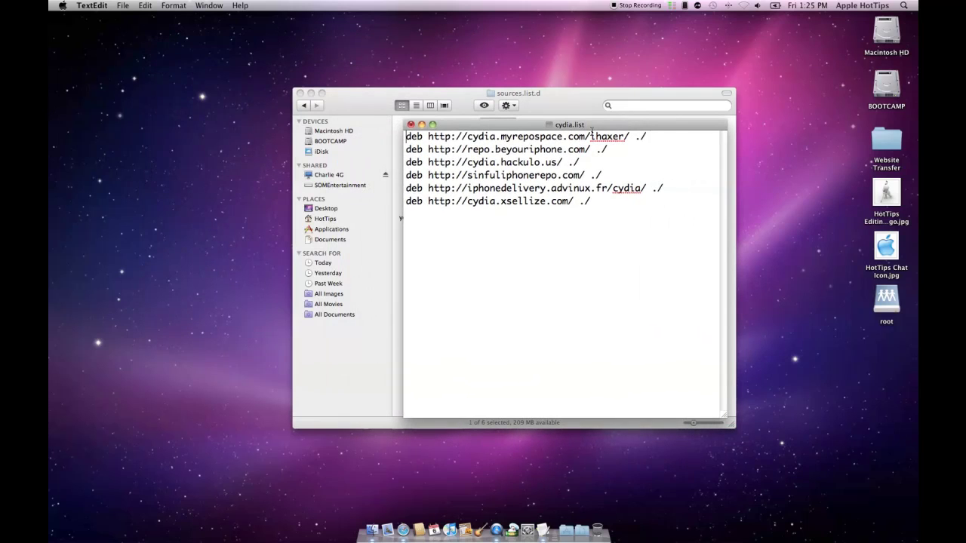
left_click_drag(467, 149, 408, 150)
left_click(608, 150)
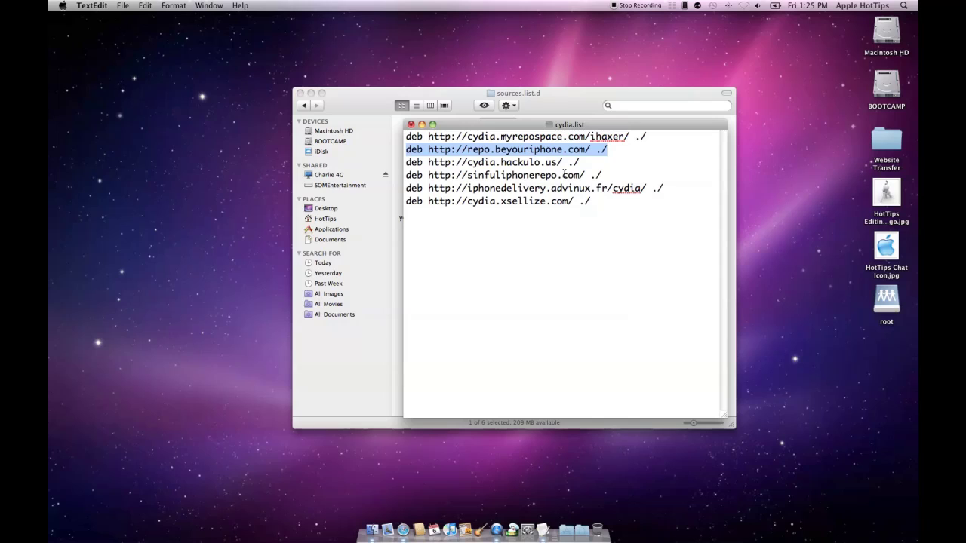
key("BackSpace")
key("BackSpace")
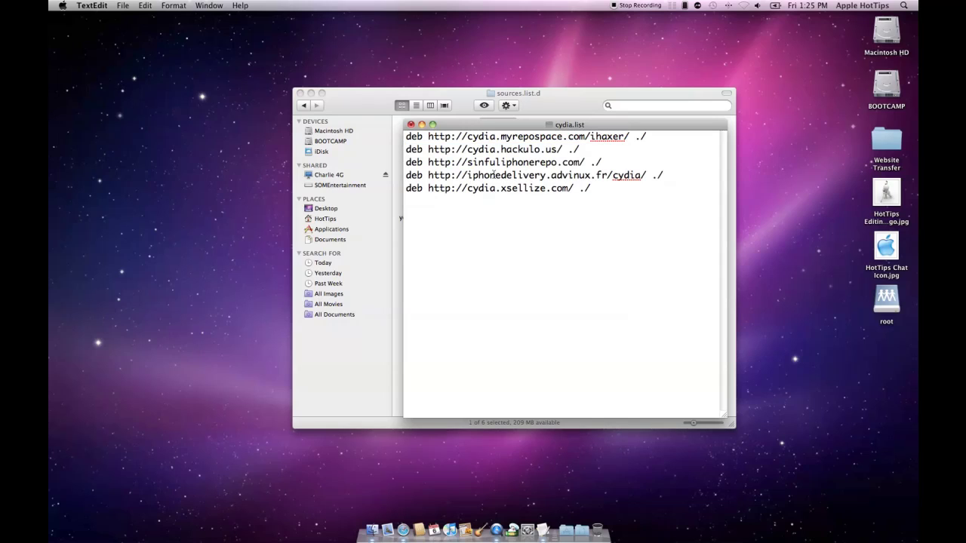
left_click(135, 4)
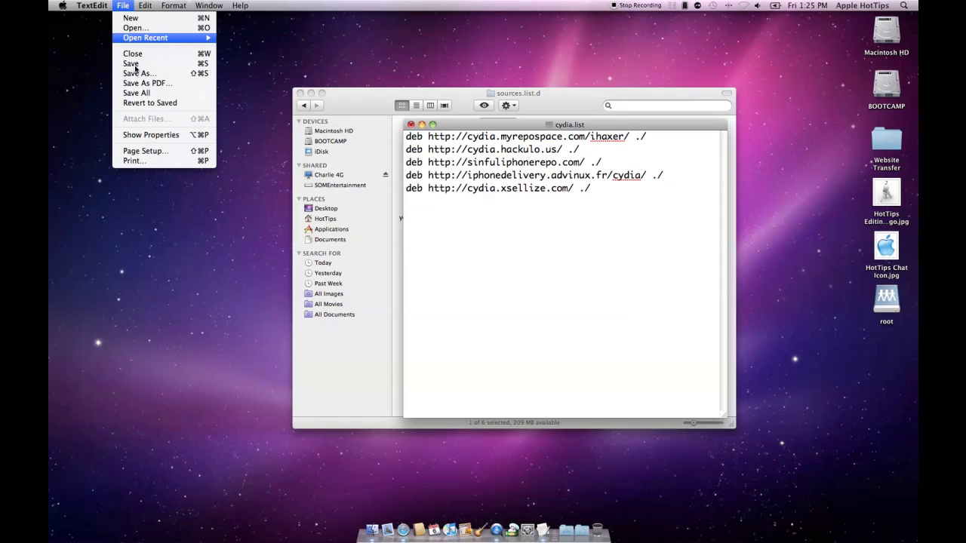
left_click(135, 66)
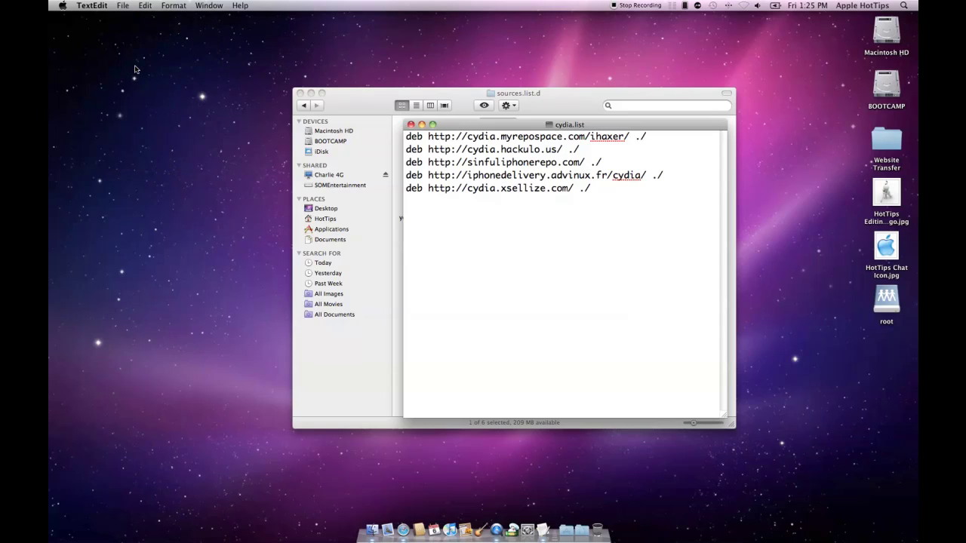
- Close the cydia.list document and reopen the file from its folder, browsing the Applications folder for TextEdit as the program to use
left_click(409, 125)
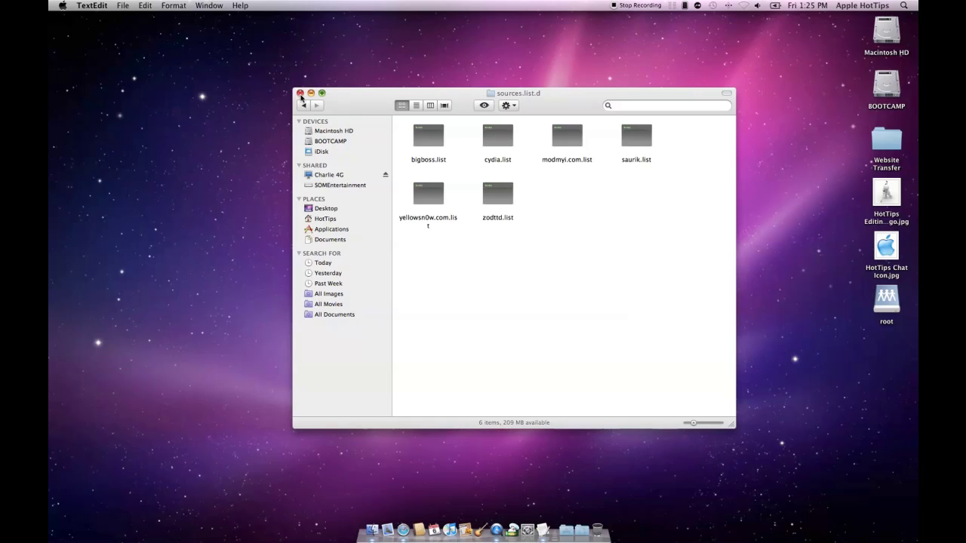
left_click(497, 142)
right_click(500, 139)
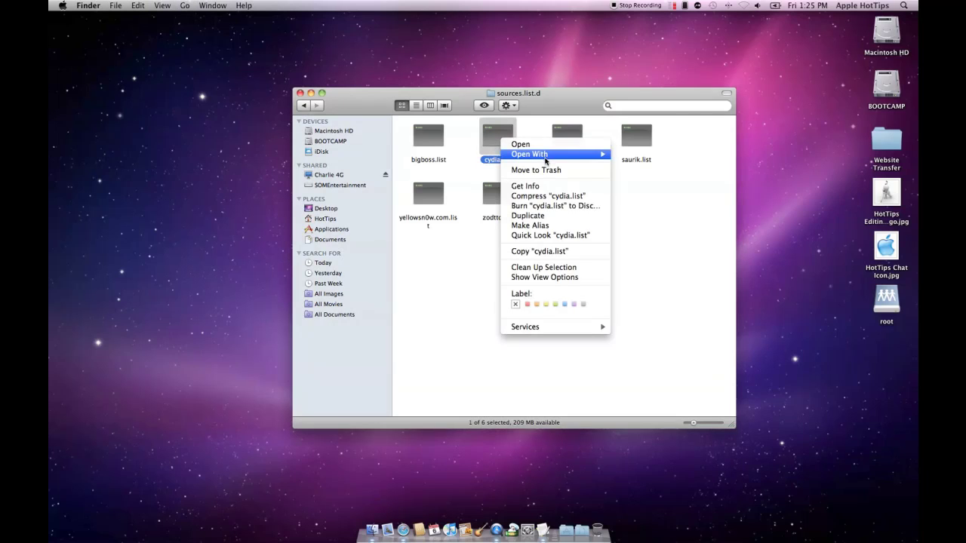
mouse_move(544, 159)
left_click(622, 171)
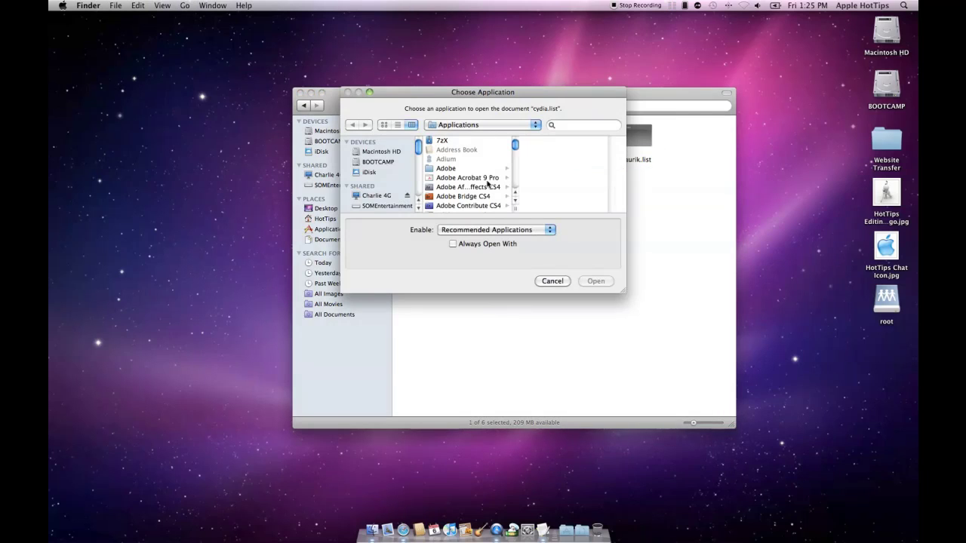
scroll(487, 183, "down", 20)
scroll(475, 174, "up", 6)
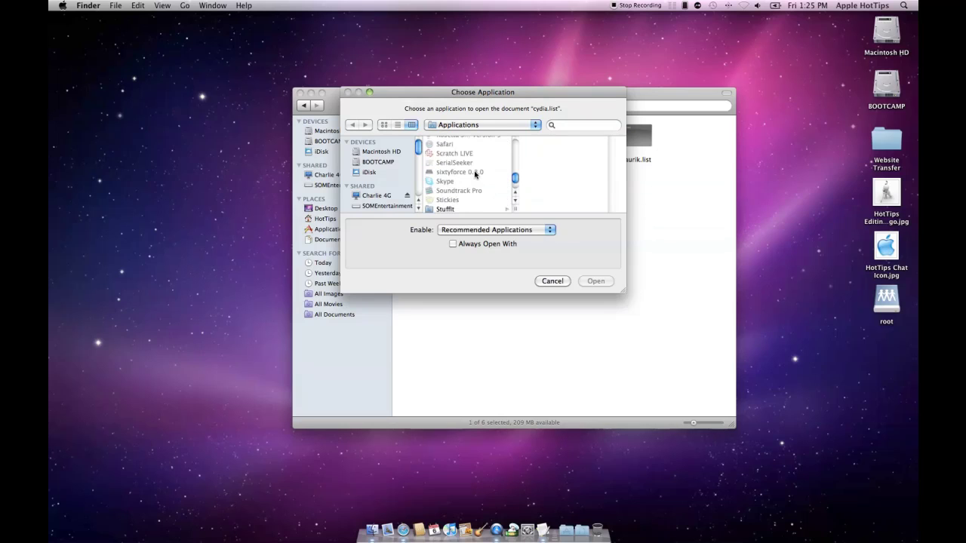
scroll(475, 174, "up", 6)
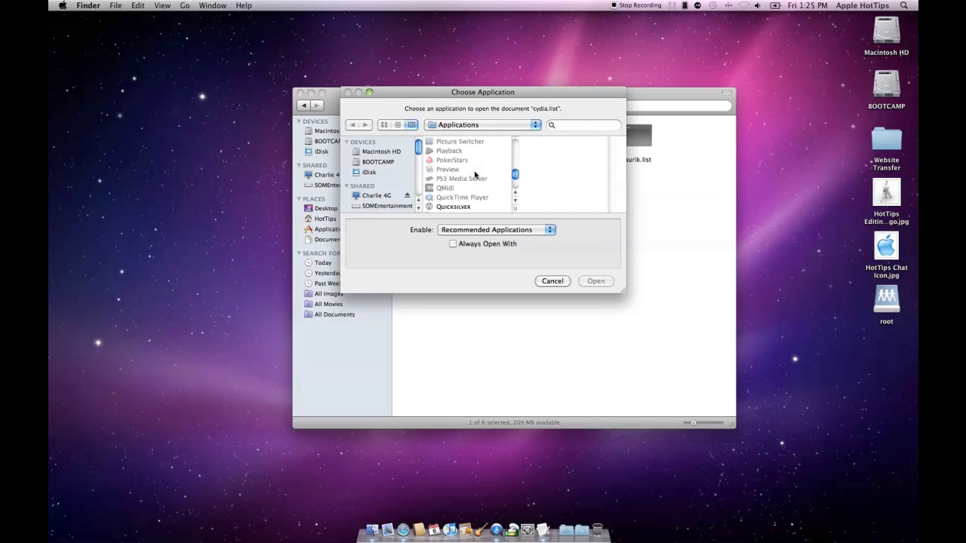
scroll(475, 174, "down", 12)
scroll(475, 174, "up", 3)
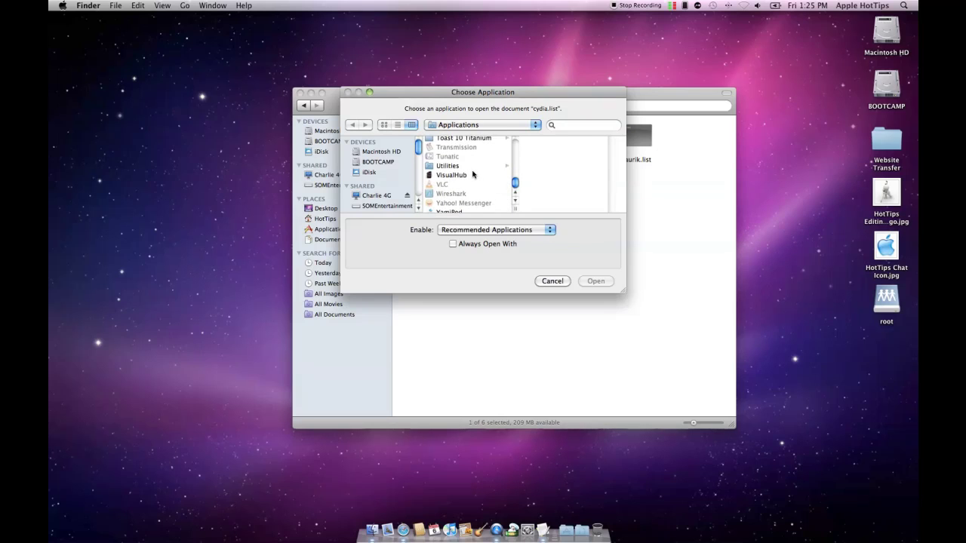